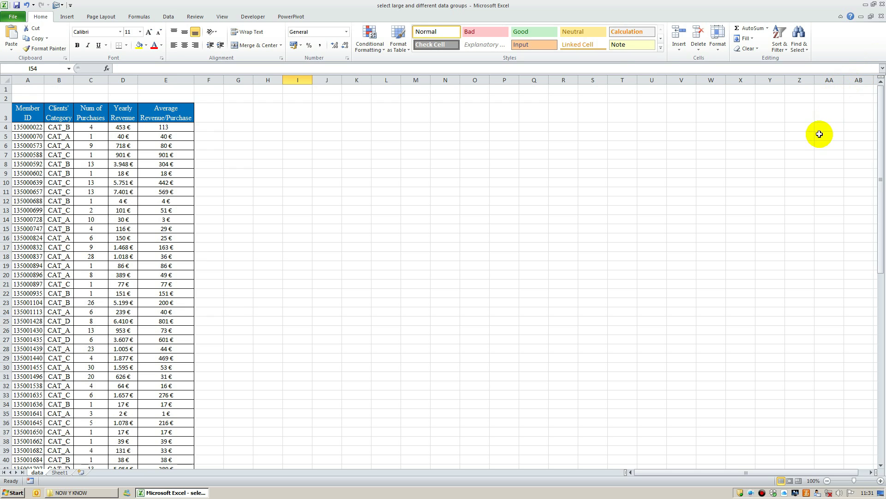
- Drag-select a table block, then extend from the Member ID header to the last cell and back
{"action": "mouse_move", "coordinate": [26, 123]}
{"action": "left_mouse_down"}
{"action": "mouse_move", "coordinate": [181, 259]}
{"action": "mouse_move", "coordinate": [180, 422]}
{"action": "left_mouse_up"}
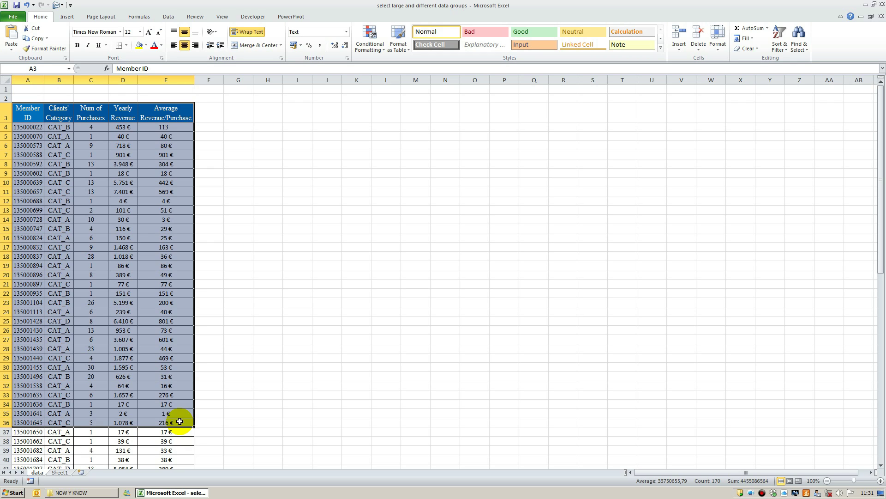
{"action": "left_click", "coordinate": [32, 116]}
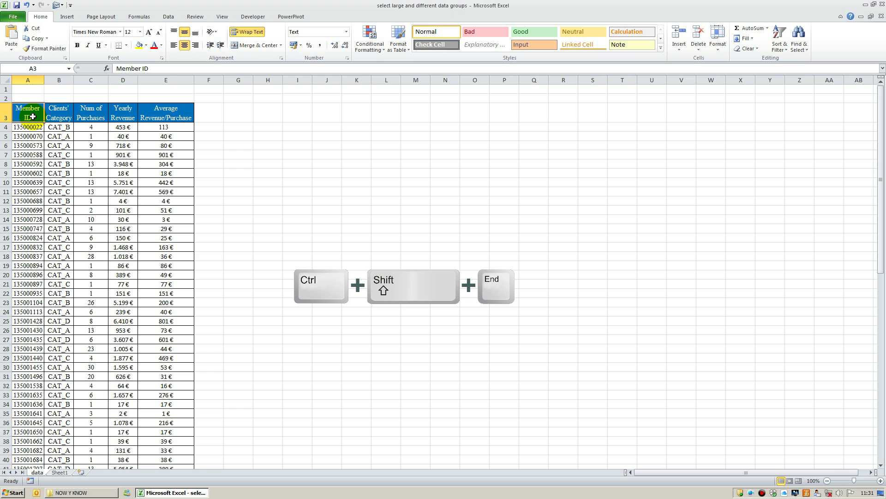
{"action": "key", "text": "ctrl+shift+End"}
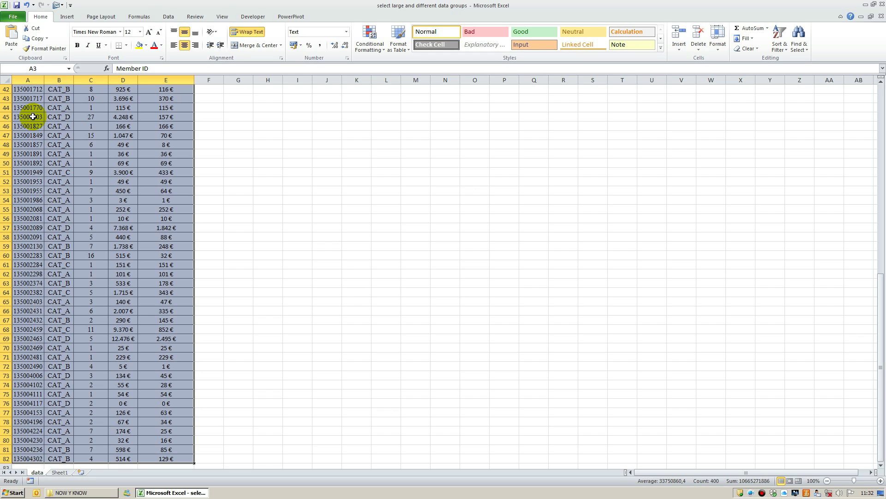
{"action": "key", "text": "Return"}
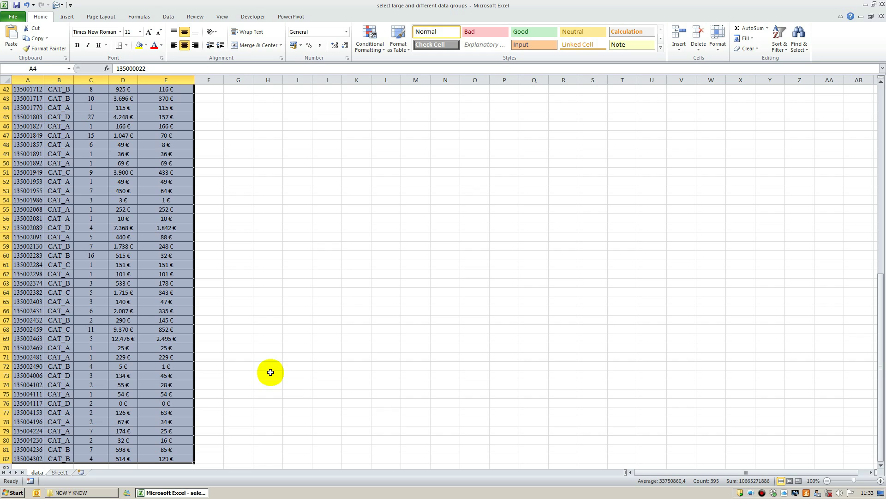
{"action": "key", "text": "ctrl+shift+Home"}
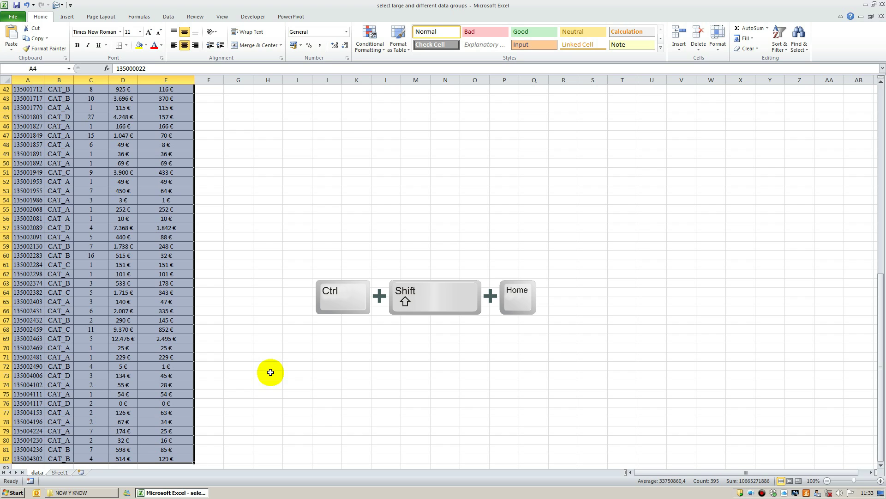
{"action": "scroll", "coordinate": [271, 372], "scroll_direction": "up", "scroll_amount": 13}
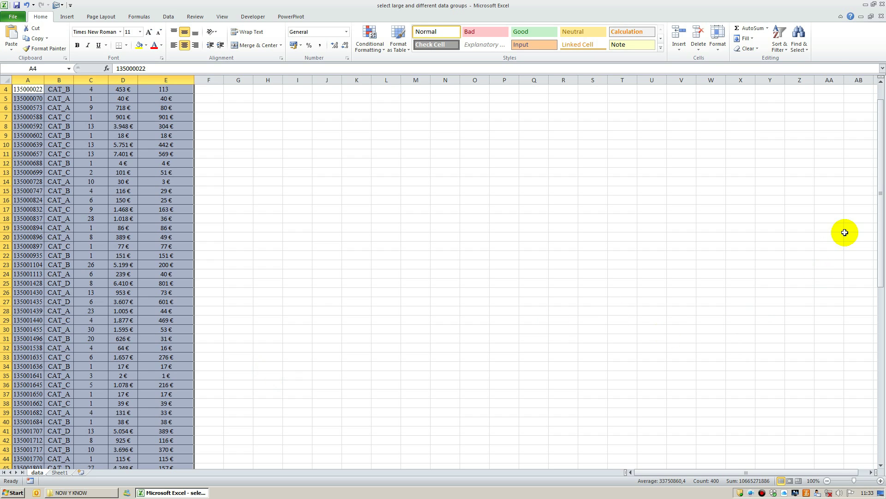
{"action": "left_click_drag", "start_coordinate": [881, 233], "coordinate": [868, 191]}
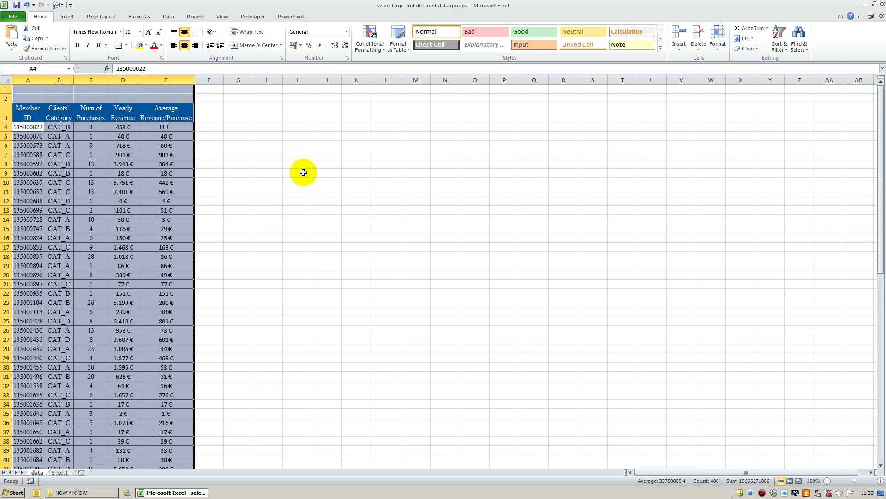
- Select from Member ID to the table's end, then the Member ID column with Ctrl+Shift+Down
{"action": "left_click", "coordinate": [221, 199]}
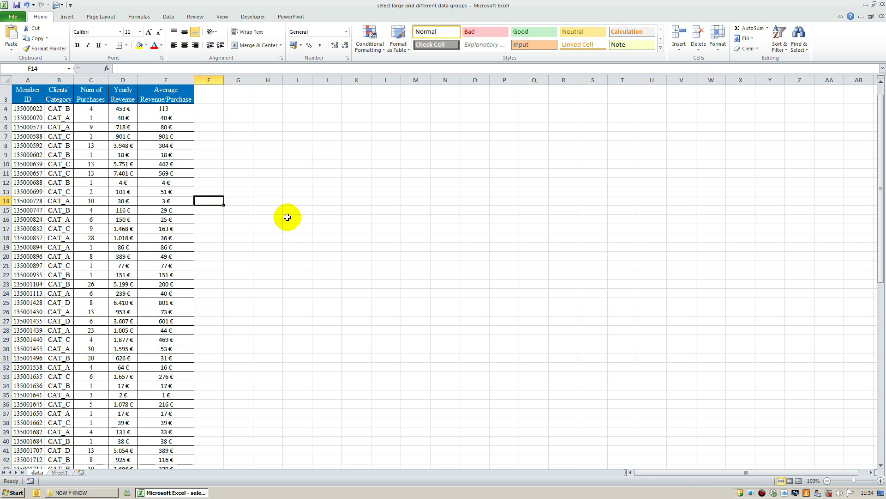
{"action": "key", "text": "ctrl+shift+End"}
{"action": "left_click", "coordinate": [31, 99]}
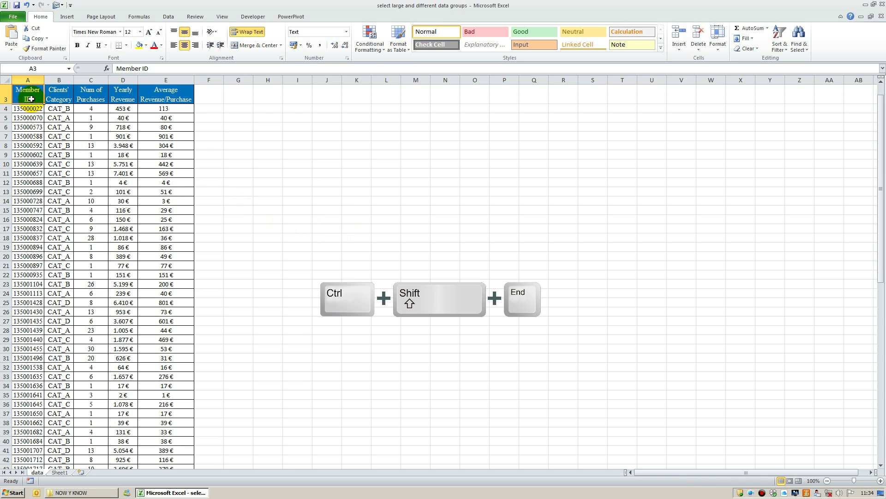
{"action": "key", "text": "ctrl+shift+End"}
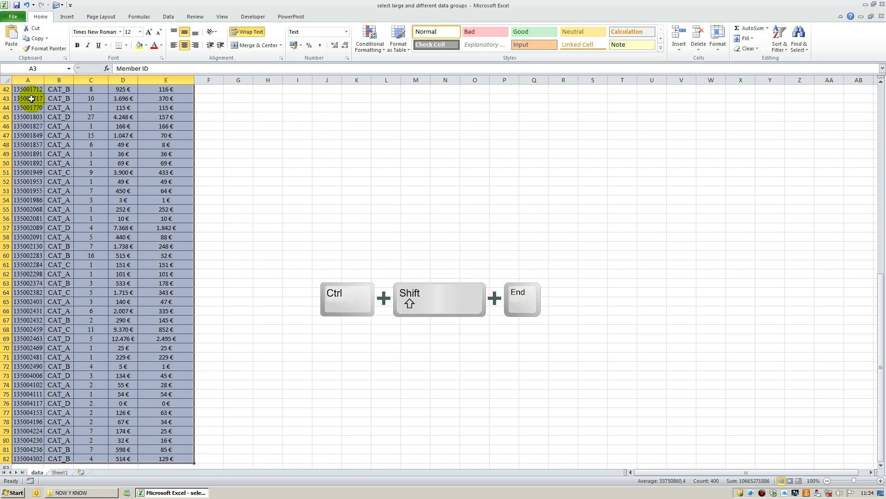
{"action": "key", "text": "ctrl+shift+Home"}
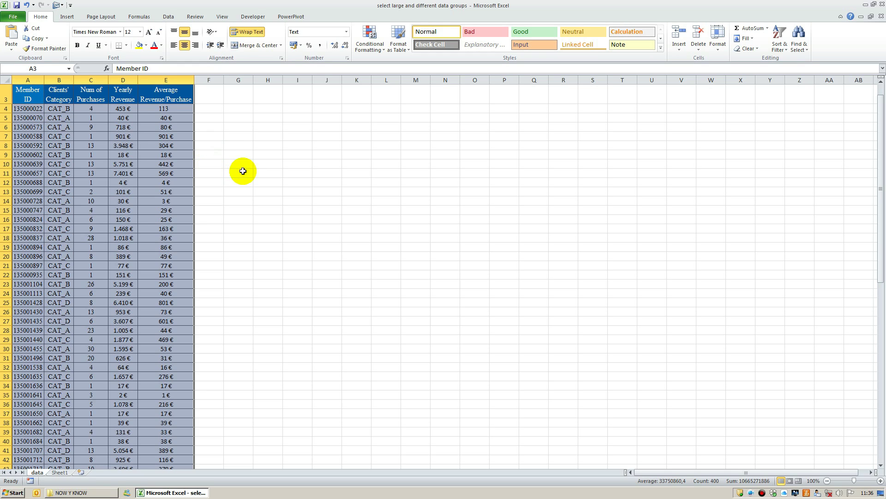
{"action": "left_click", "coordinate": [32, 96]}
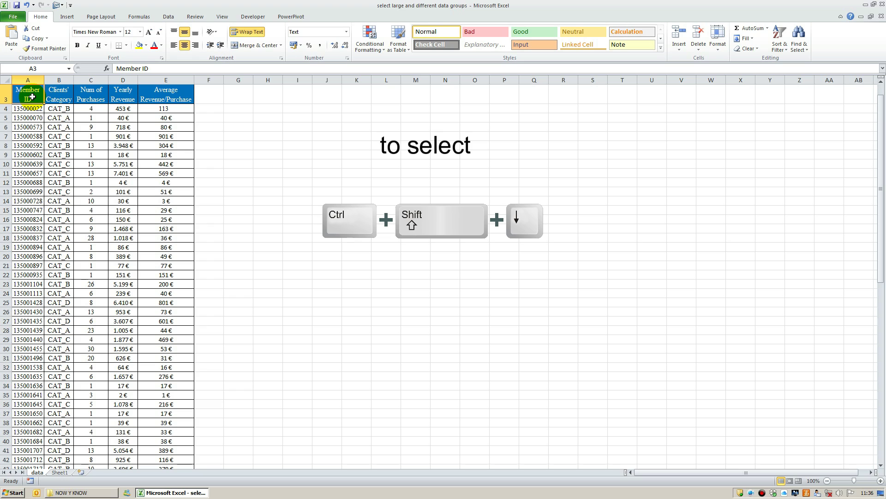
{"action": "key", "text": "ctrl+shift+Down"}
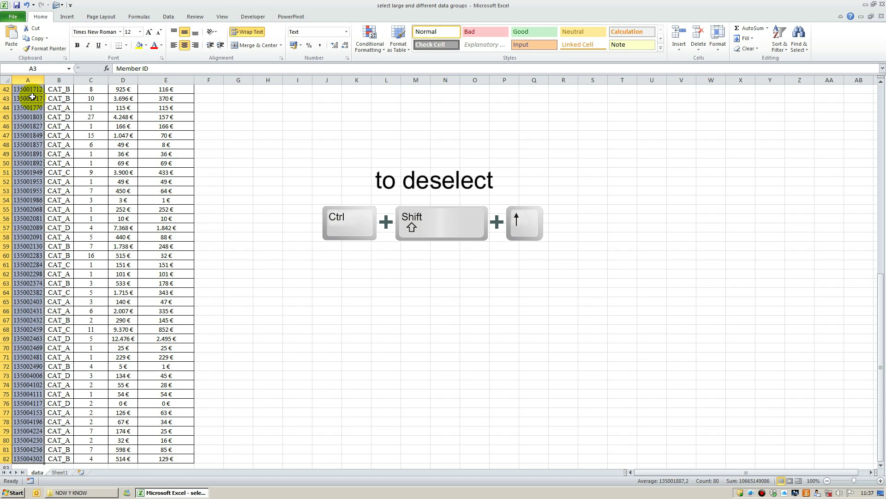
{"action": "key", "text": "ctrl+shift+Up"}
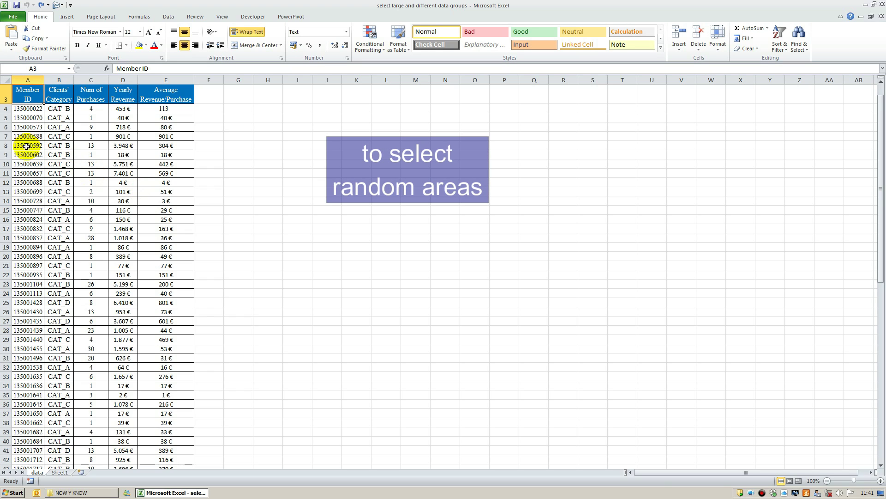
- Select A7:E7, then Ctrl-add A12:E12, A18:E18, A24:E25 and D29:E33
{"action": "left_click_drag", "start_coordinate": [28, 137], "coordinate": [172, 138]}
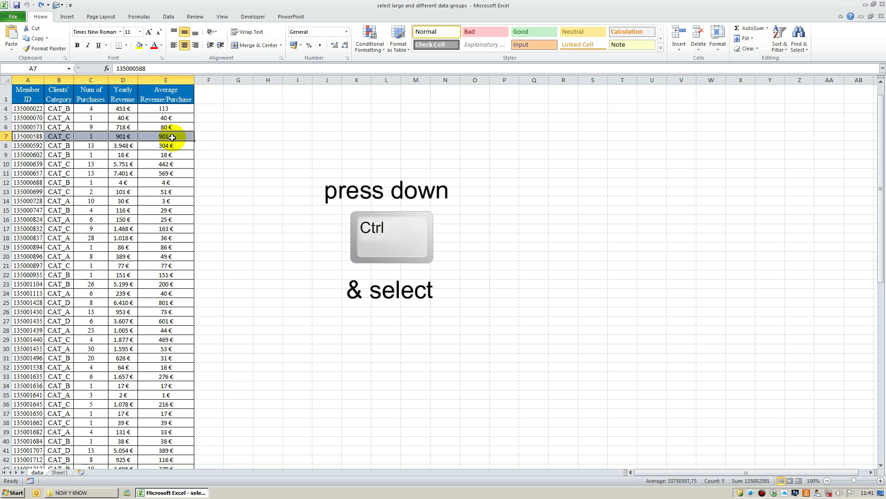
{"action": "left_click_drag", "start_coordinate": [27, 182], "coordinate": [152, 183]}
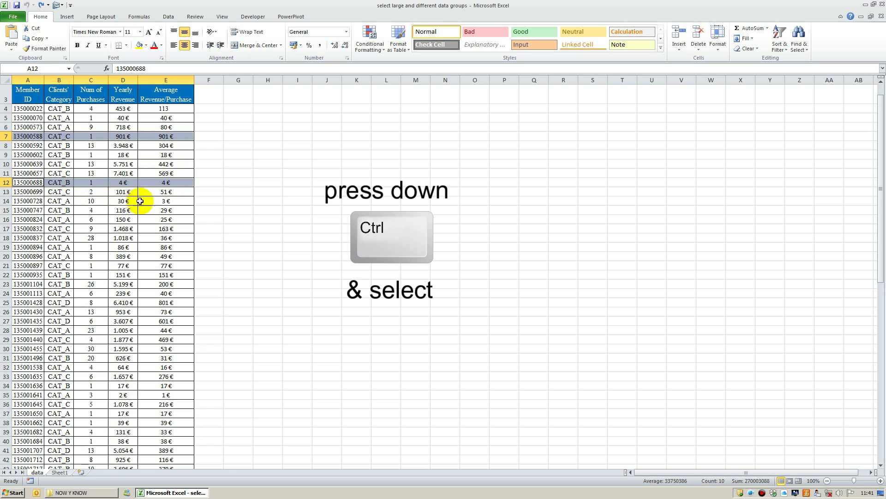
{"action": "left_click_drag", "start_coordinate": [33, 238], "coordinate": [153, 238]}
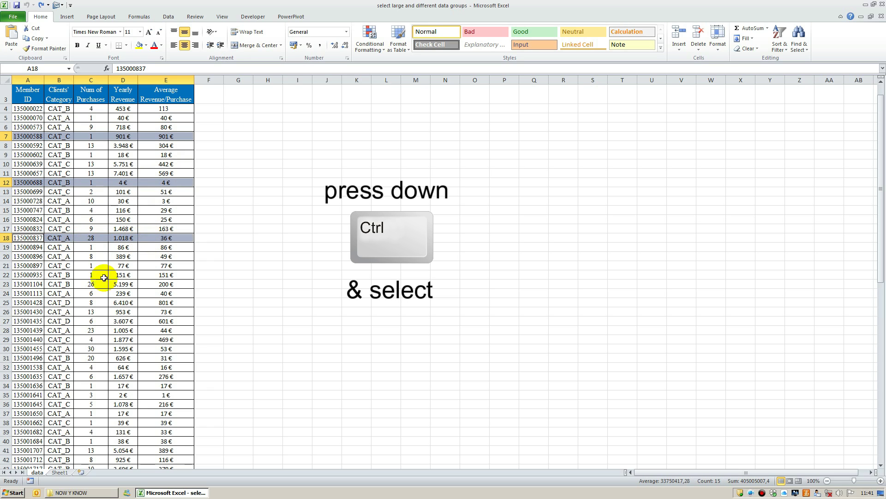
{"action": "mouse_move", "coordinate": [36, 294]}
{"action": "left_mouse_down"}
{"action": "mouse_move", "coordinate": [152, 293]}
{"action": "mouse_move", "coordinate": [189, 303]}
{"action": "left_mouse_up"}
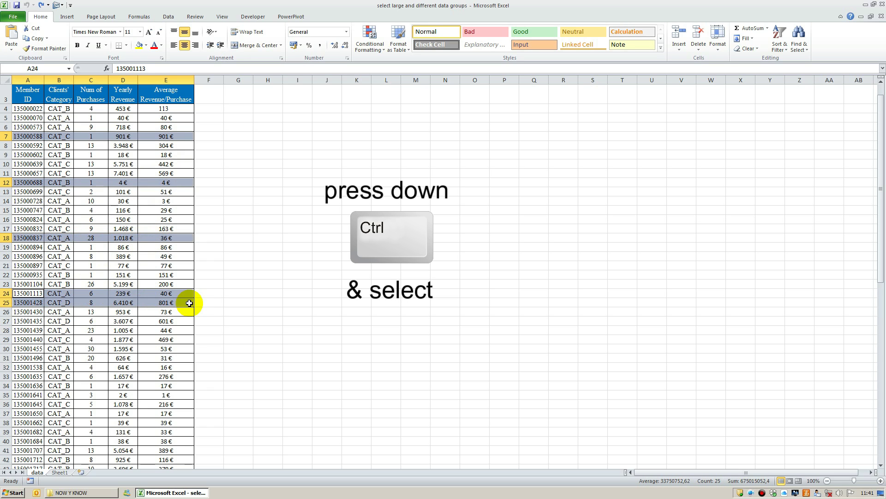
{"action": "mouse_move", "coordinate": [123, 340]}
{"action": "left_mouse_down"}
{"action": "mouse_move", "coordinate": [168, 360]}
{"action": "mouse_move", "coordinate": [168, 378]}
{"action": "left_mouse_up"}
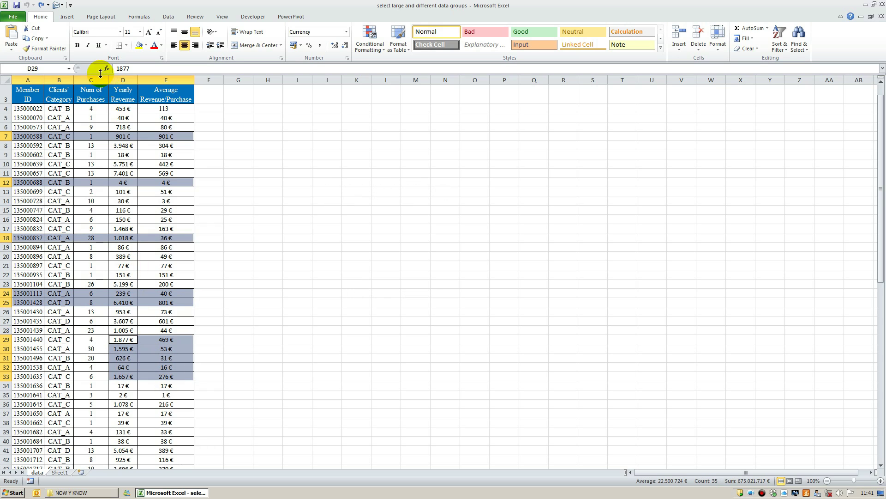
{"action": "left_click", "coordinate": [78, 45]}
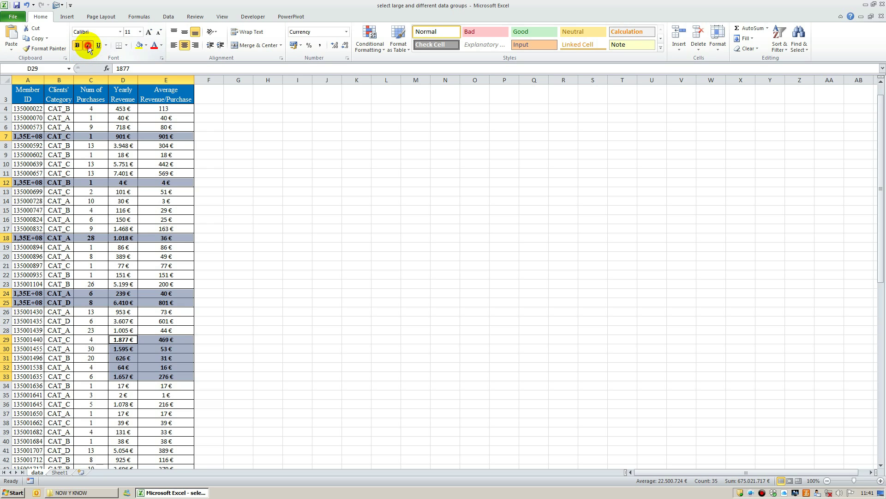
{"action": "left_click", "coordinate": [88, 45]}
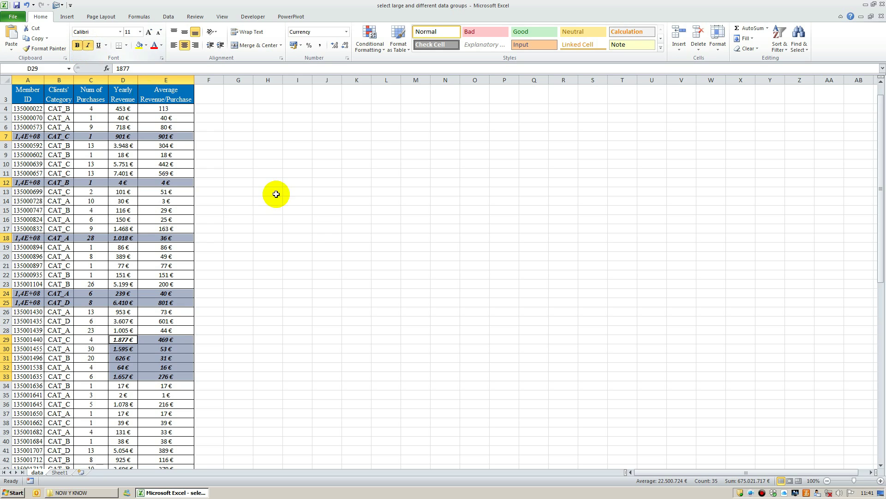
{"action": "left_click", "coordinate": [312, 228]}
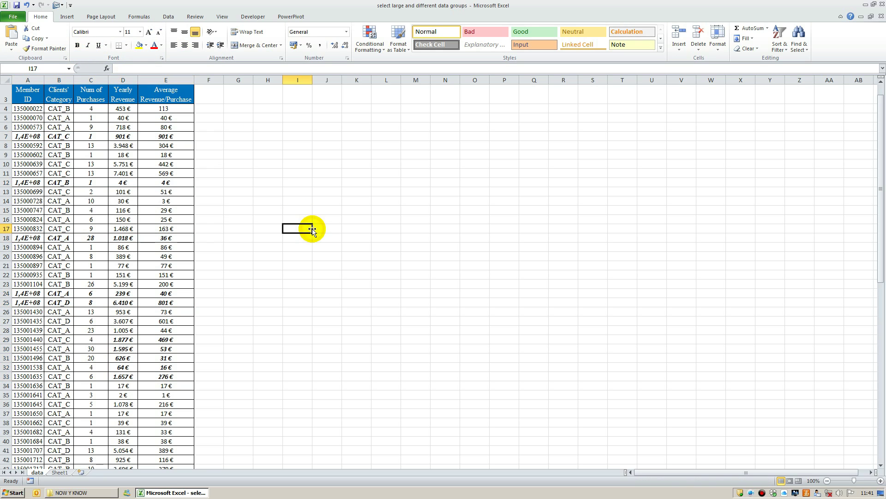
{"action": "left_click", "coordinate": [26, 5]}
{"action": "left_click", "coordinate": [26, 6]}
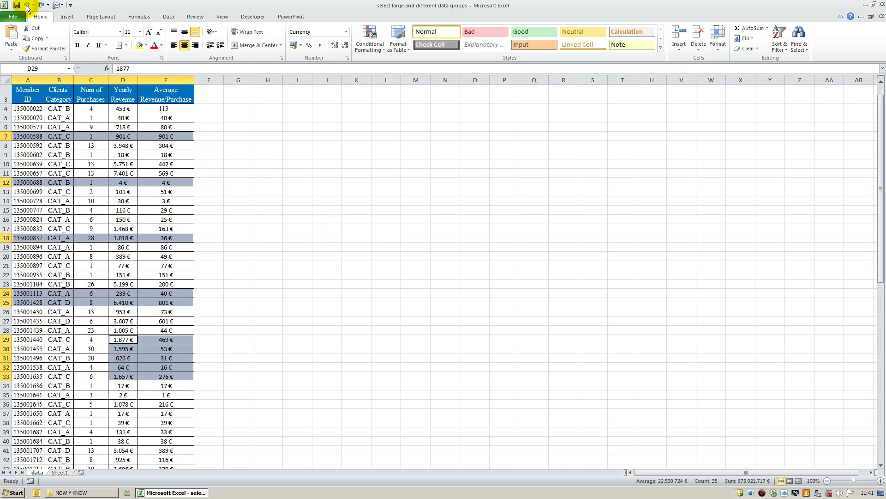
{"action": "left_click", "coordinate": [261, 144]}
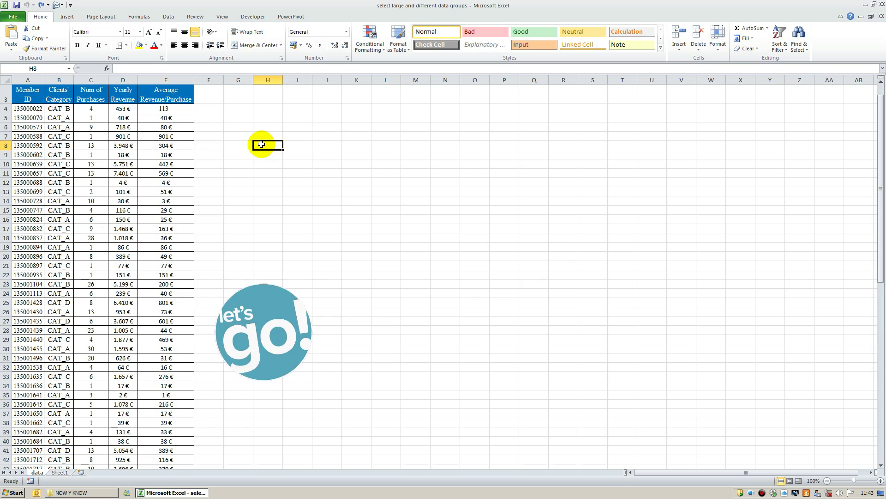
- Select columns B and E together, clear that selection, then select all of row 7
{"action": "left_click", "coordinate": [63, 81]}
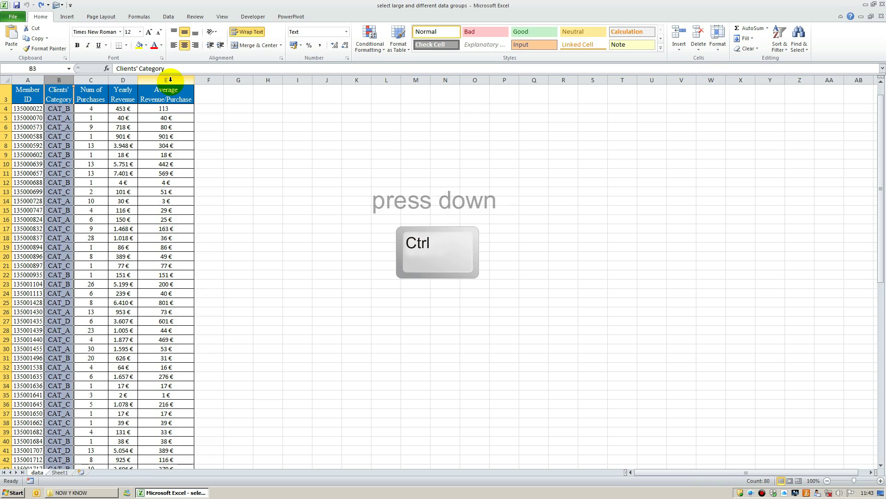
{"action": "left_click", "coordinate": [170, 79], "text": "ctrl"}
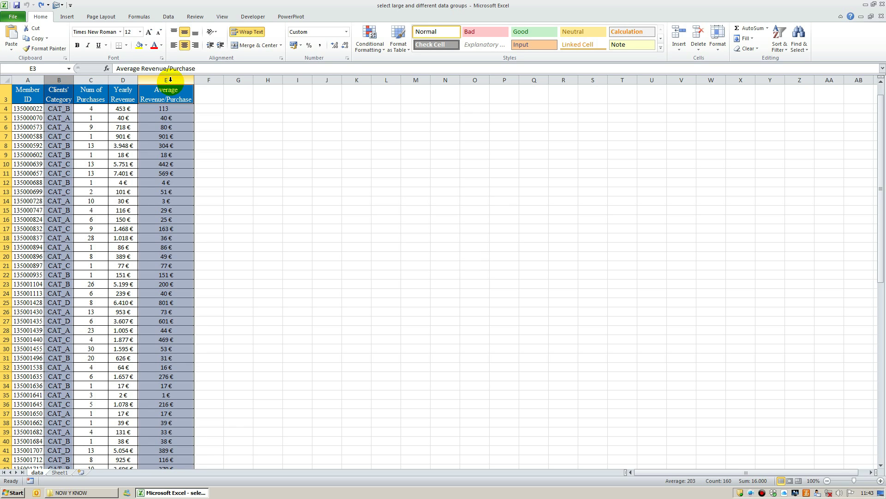
{"action": "left_click", "coordinate": [231, 153]}
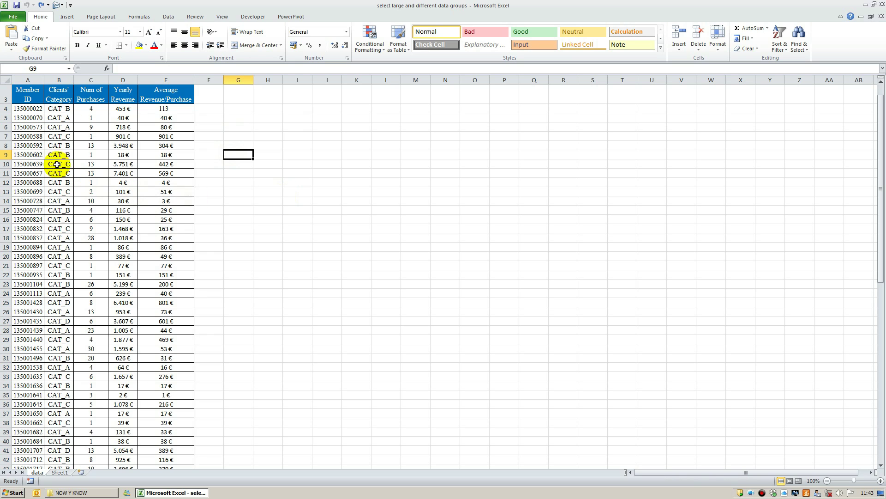
{"action": "left_click", "coordinate": [6, 136]}
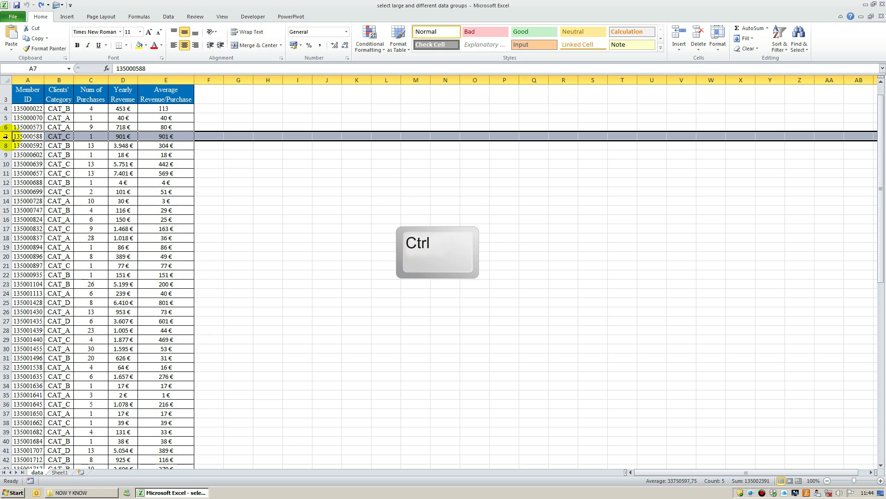
- Add rows 14, 19 and 22 to row 7, then clear them by picking an empty cell
{"action": "left_click", "coordinate": [5, 201], "text": "ctrl"}
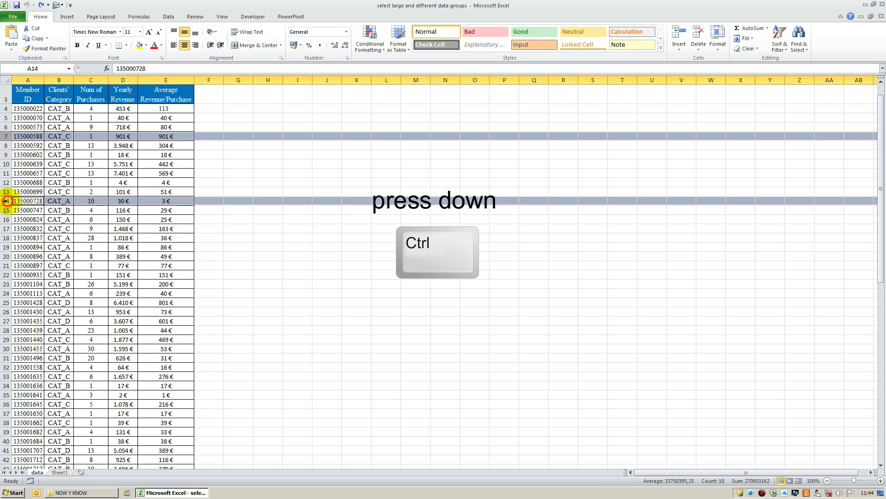
{"action": "left_click", "coordinate": [6, 247], "text": "ctrl"}
{"action": "left_click", "coordinate": [6, 275], "text": "ctrl"}
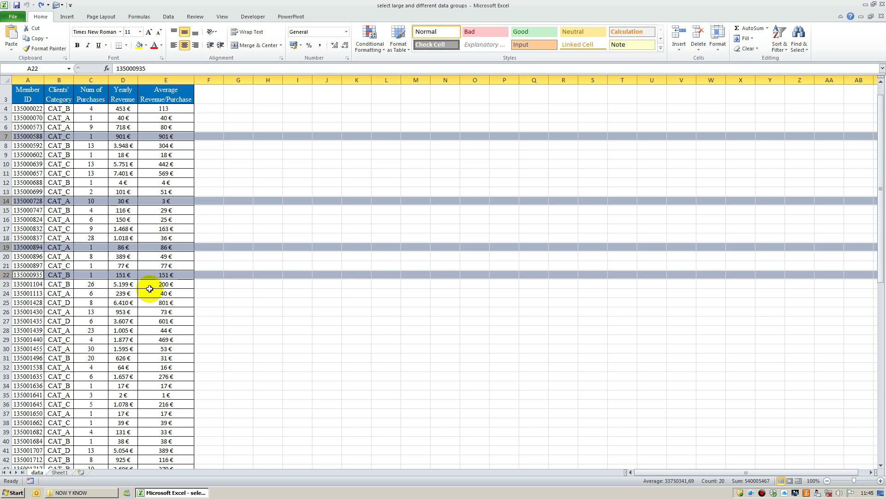
{"action": "left_click", "coordinate": [235, 301]}
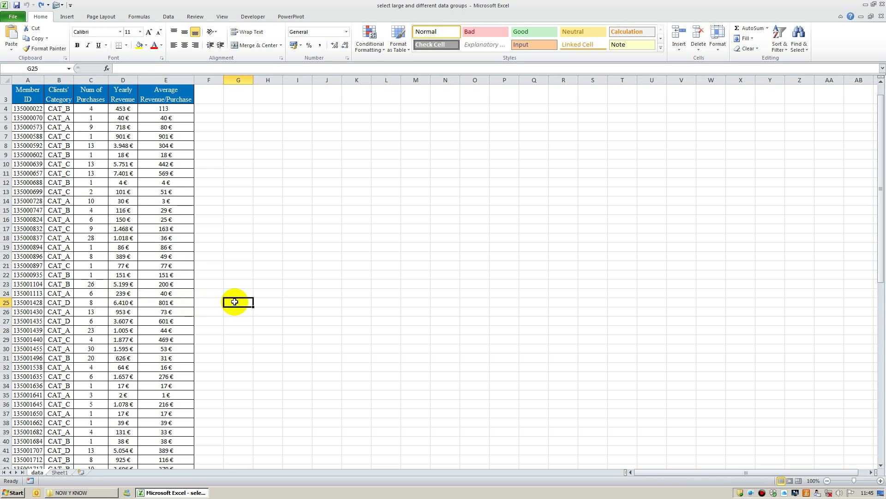
{"action": "left_click", "coordinate": [237, 255]}
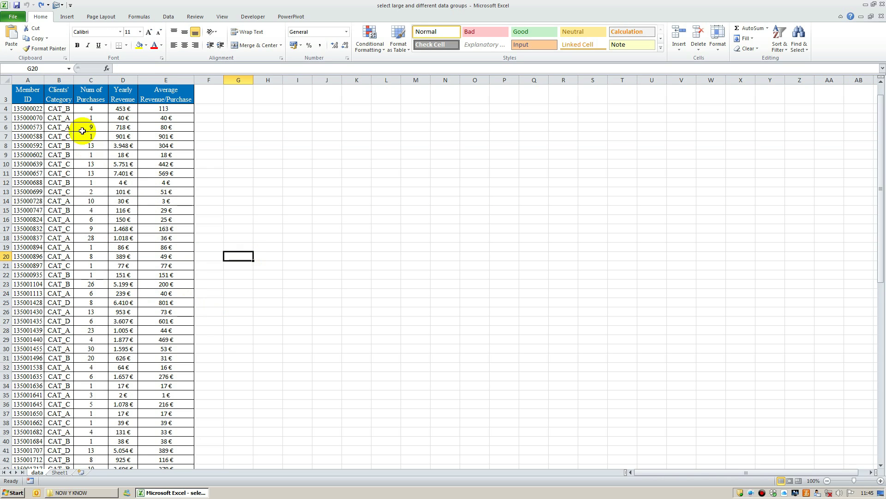
{"action": "left_click", "coordinate": [59, 83]}
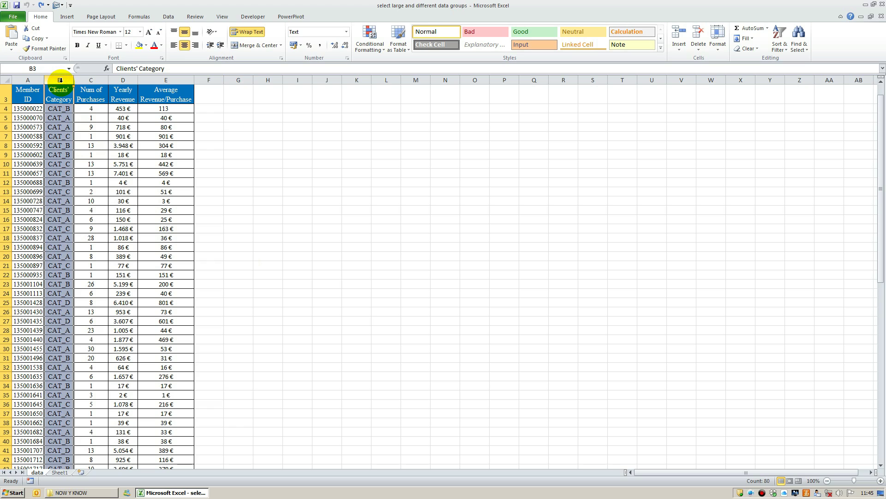
{"action": "key", "text": "shift"}
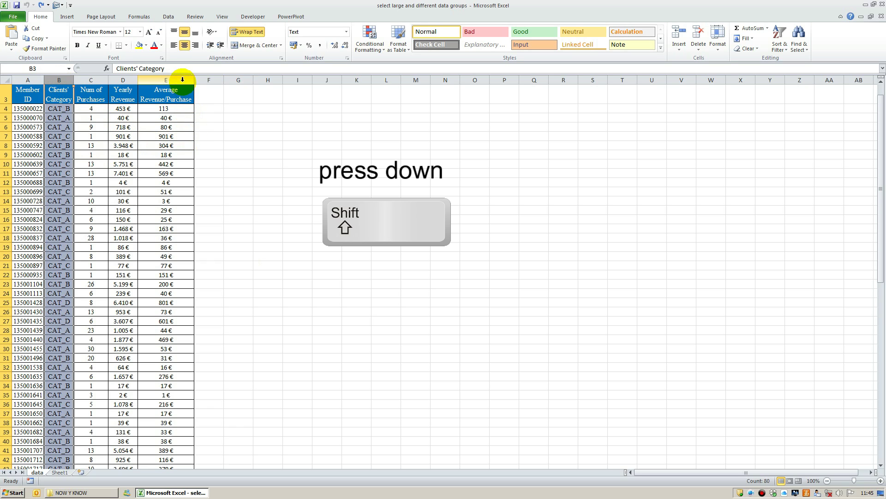
{"action": "left_click", "coordinate": [183, 79], "text": "shift"}
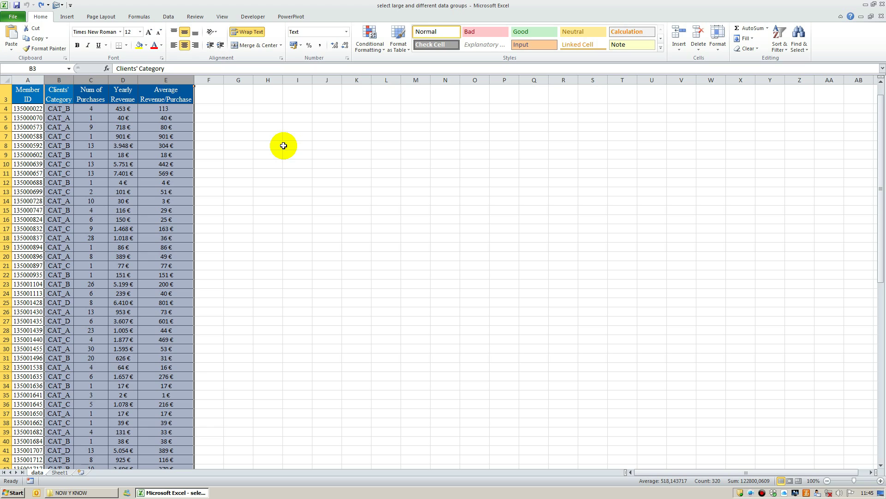
{"action": "left_click", "coordinate": [238, 191]}
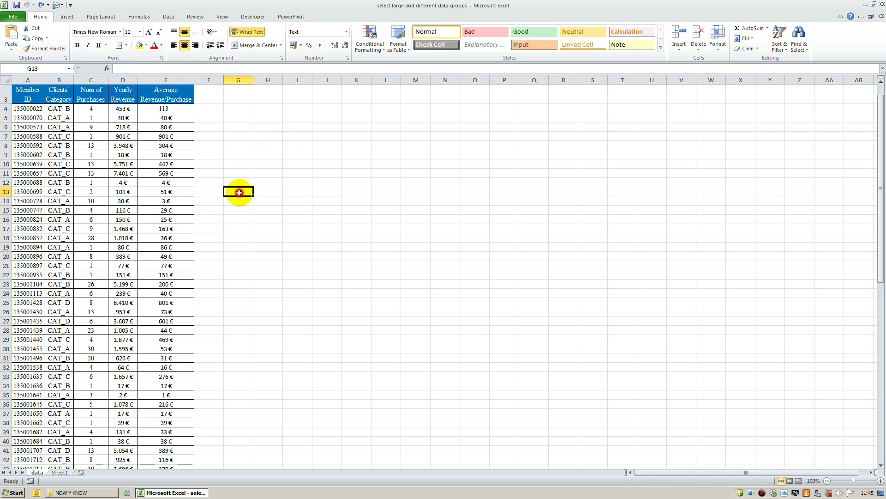
{"action": "left_click", "coordinate": [5, 155]}
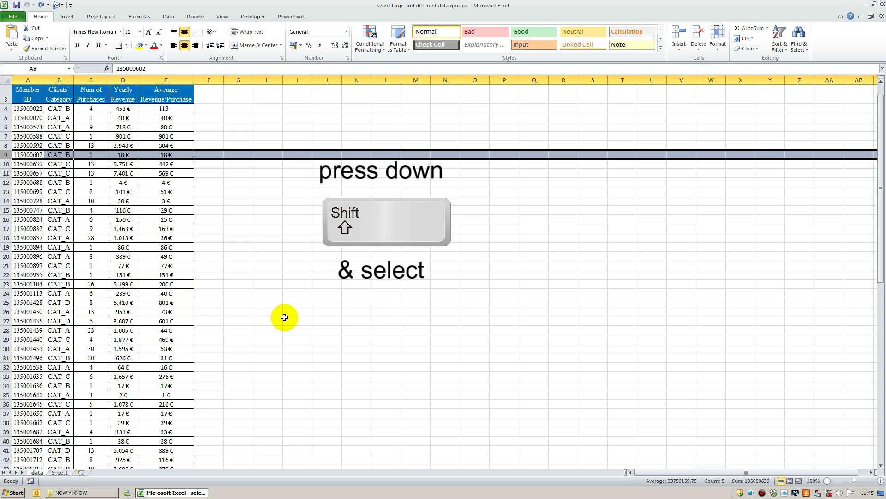
{"action": "left_click", "coordinate": [7, 349], "text": "shift"}
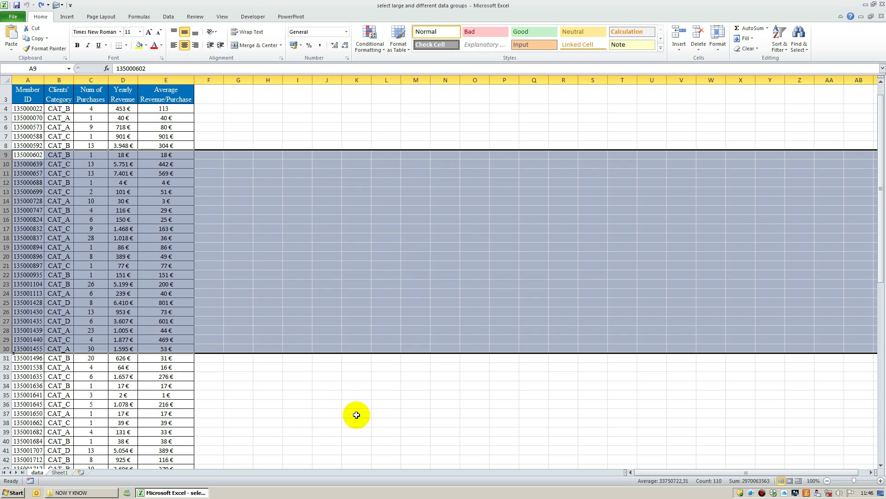
{"action": "left_click", "coordinate": [245, 191]}
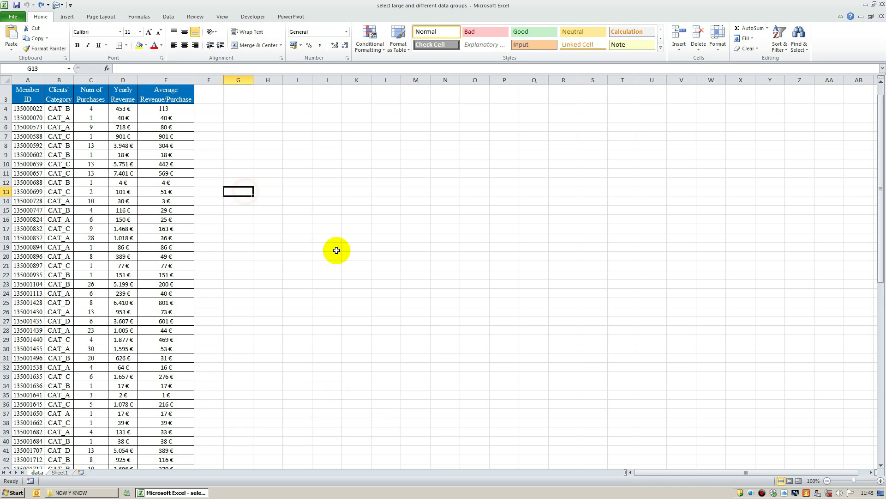
{"action": "key", "text": "Left"}
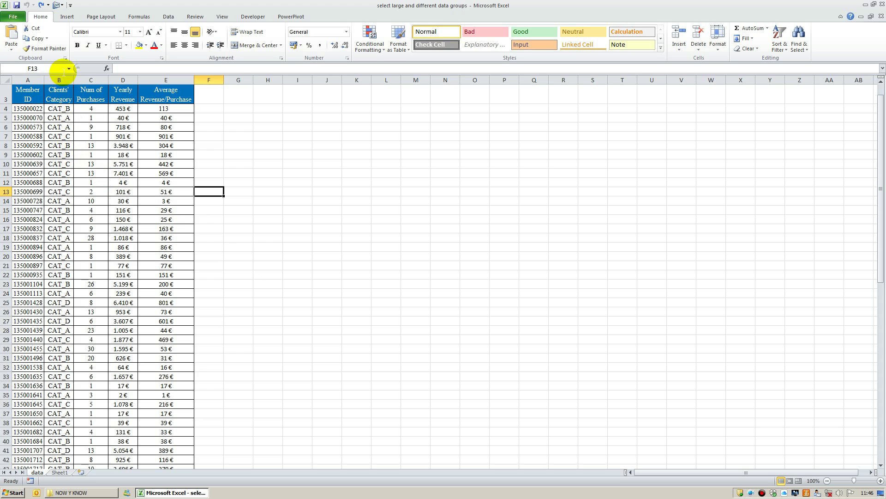
{"action": "left_click", "coordinate": [62, 77]}
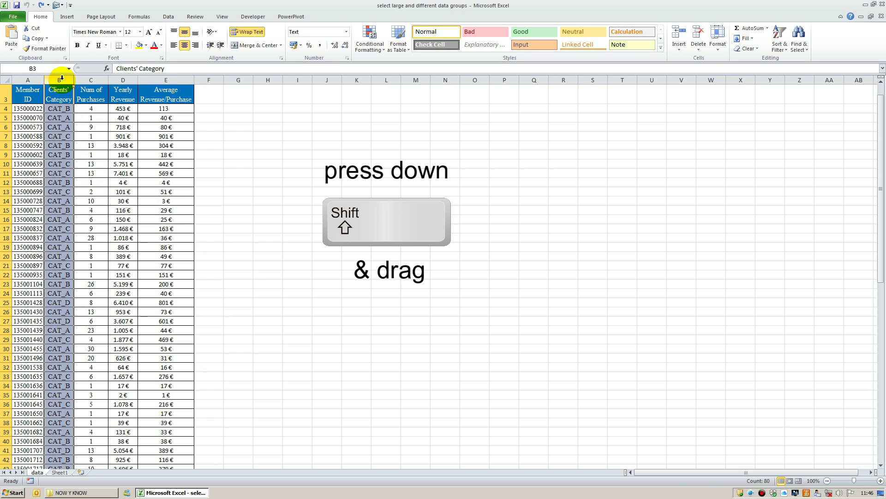
{"action": "left_click_drag", "start_coordinate": [61, 77], "coordinate": [173, 78]}
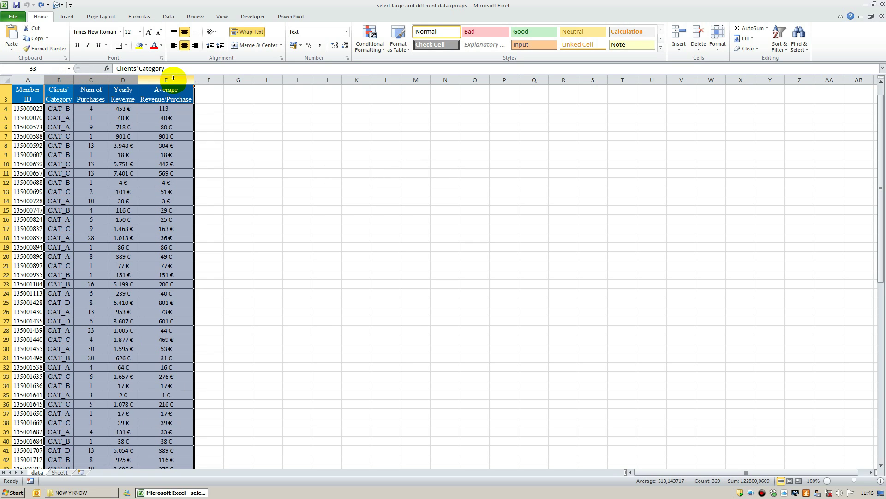
{"action": "left_click", "coordinate": [231, 155]}
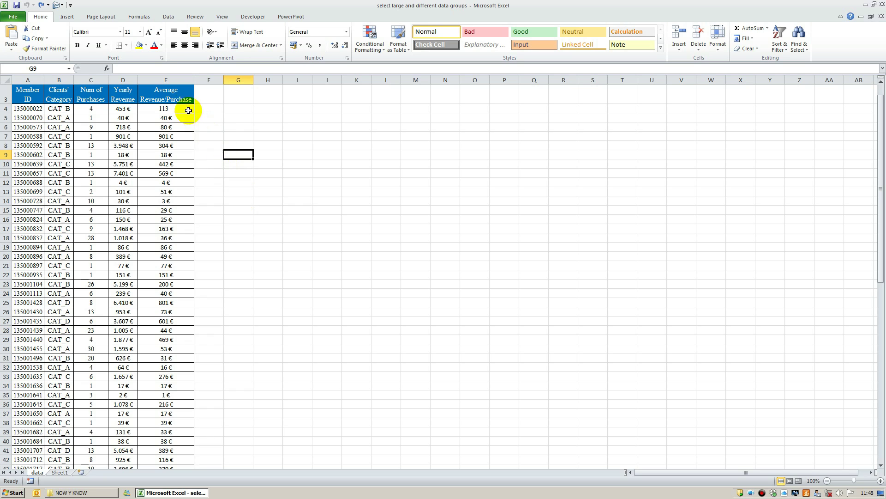
{"action": "left_click", "coordinate": [181, 80]}
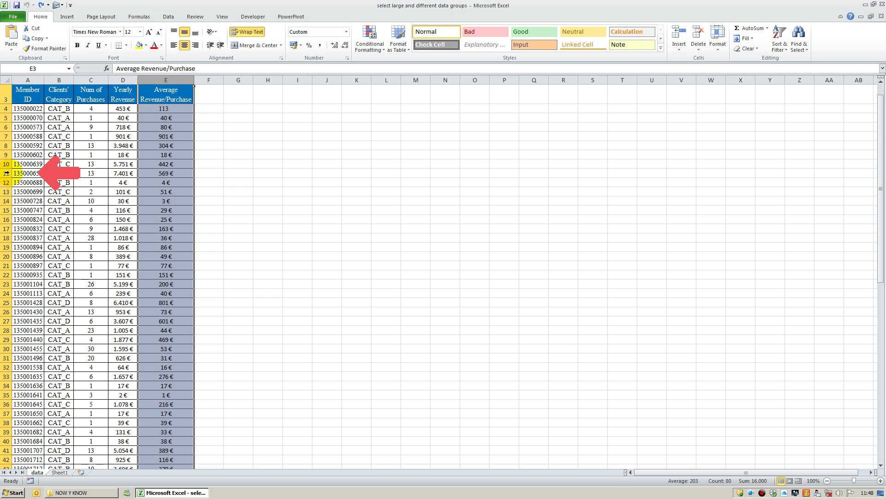
{"action": "left_click", "coordinate": [7, 173]}
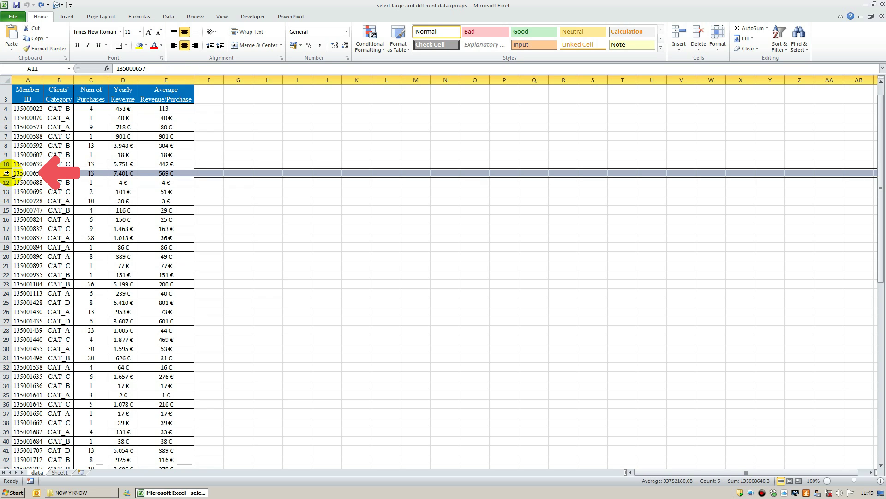
{"action": "left_click", "coordinate": [129, 213]}
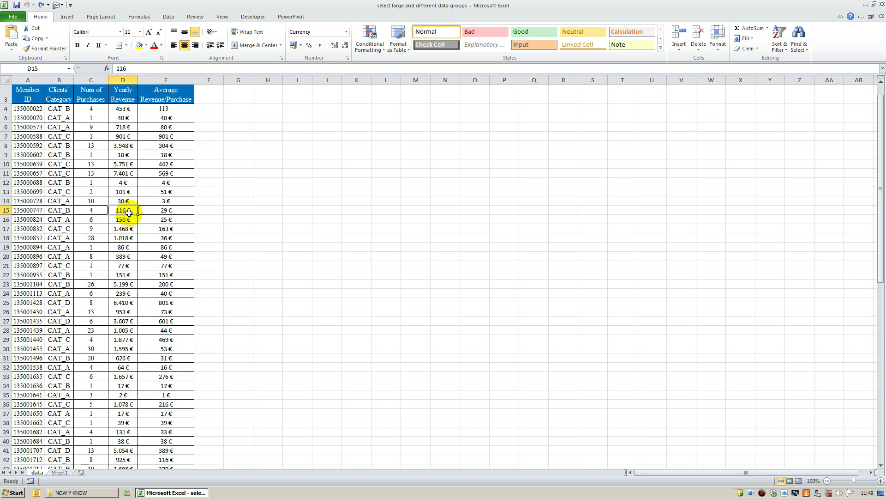
{"action": "key", "text": "ctrl+space"}
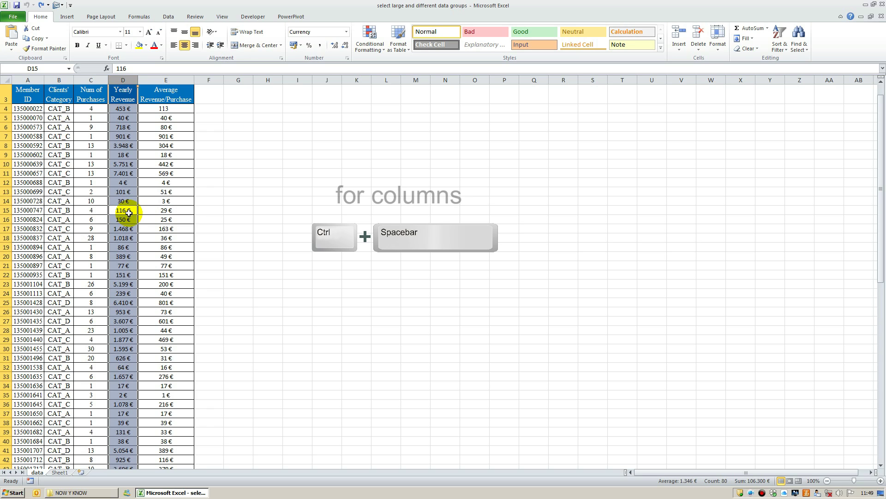
{"action": "left_click", "coordinate": [128, 212]}
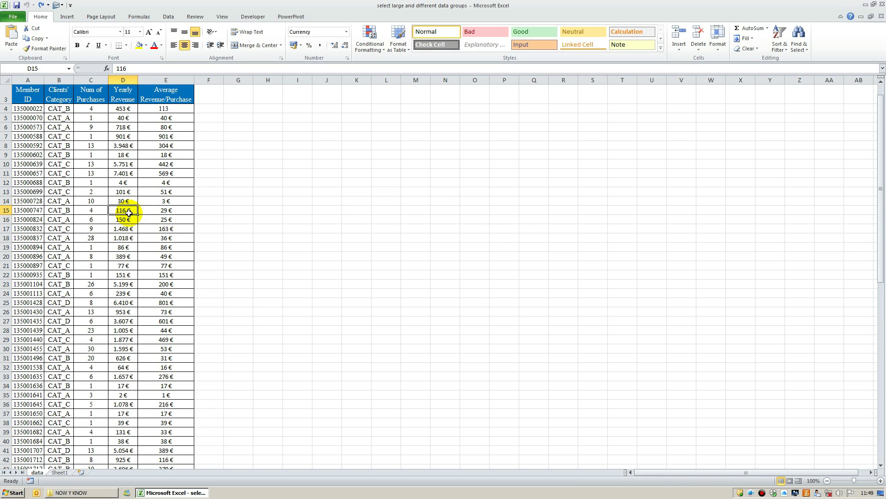
- Select row 15 with Shift+Space, then from D18 press Ctrl+A twice for the table, then the sheet
{"action": "key", "text": "shift+space"}
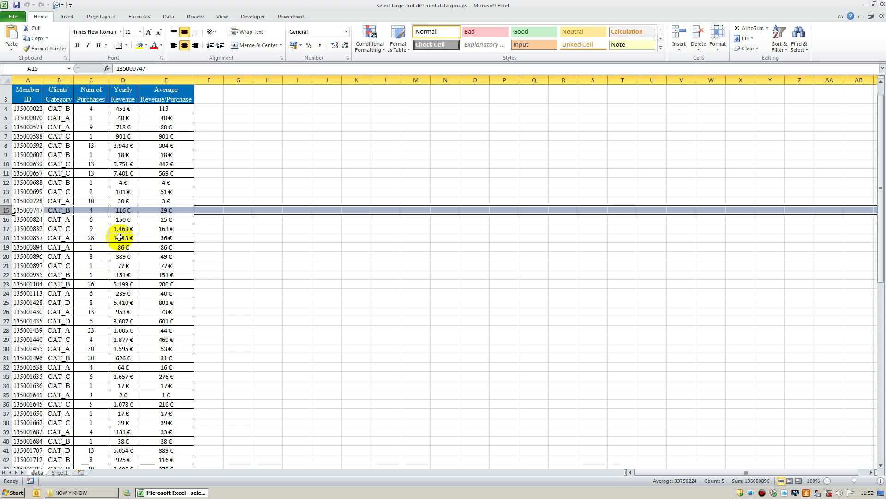
{"action": "left_click", "coordinate": [120, 239]}
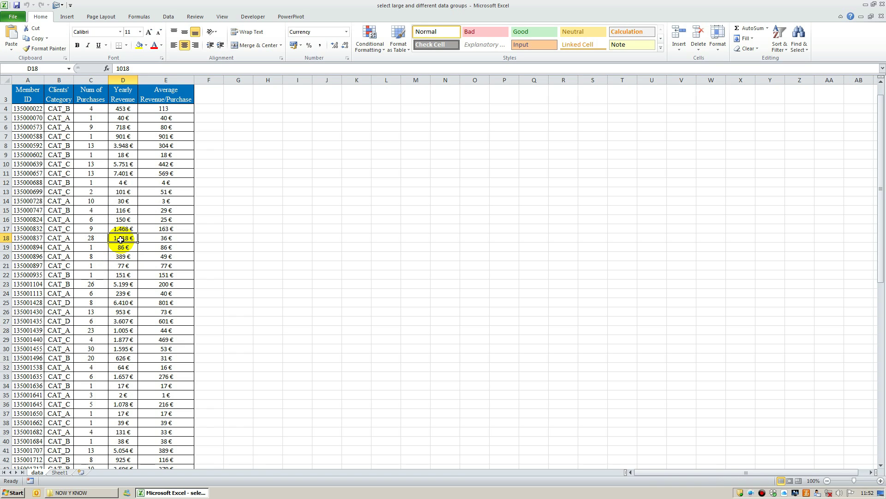
{"action": "key", "text": "ctrl+a"}
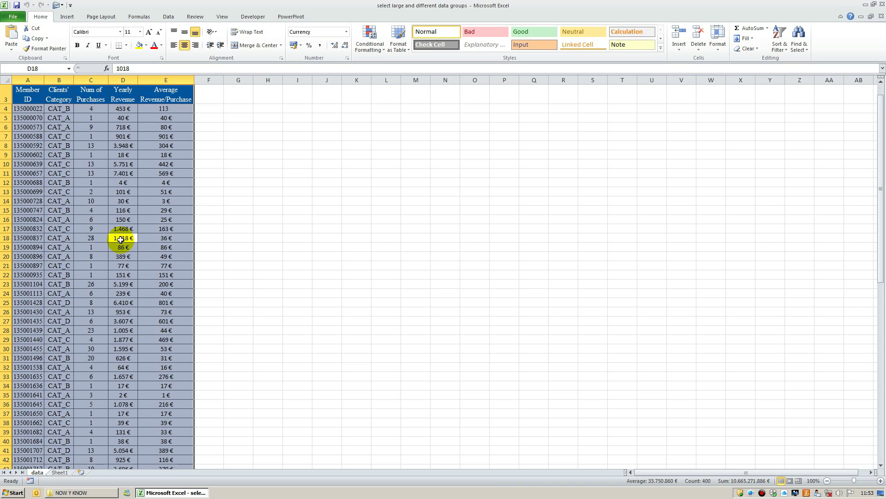
{"action": "key", "text": "ctrl+a"}
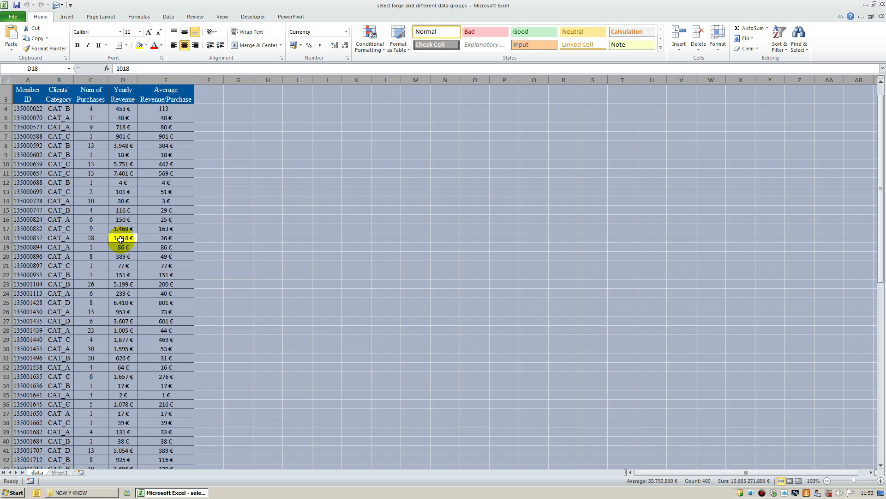
- Select the whole sheet with the Select All corner and copy it from the right-click menu
{"action": "left_click", "coordinate": [240, 264]}
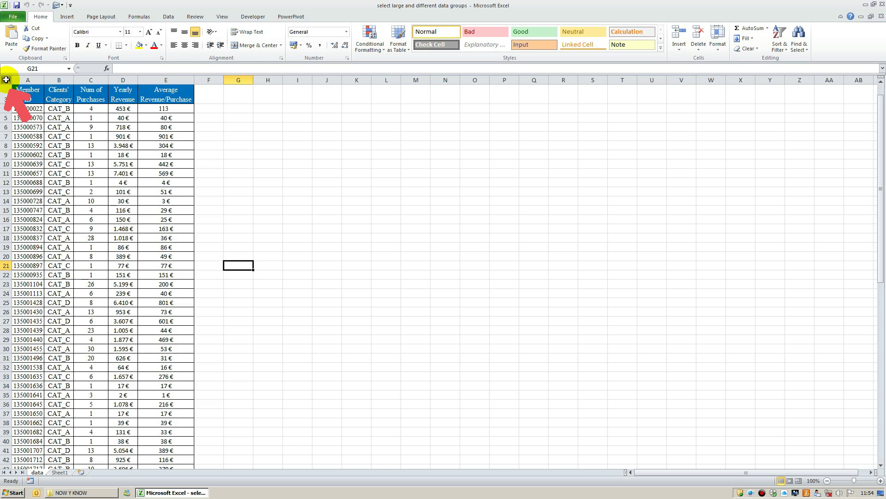
{"action": "left_click", "coordinate": [6, 80]}
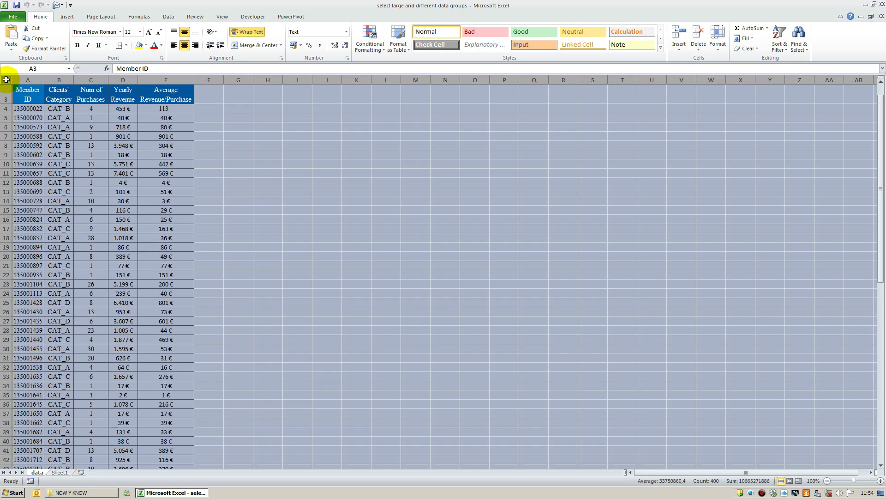
{"action": "right_click", "coordinate": [6, 80]}
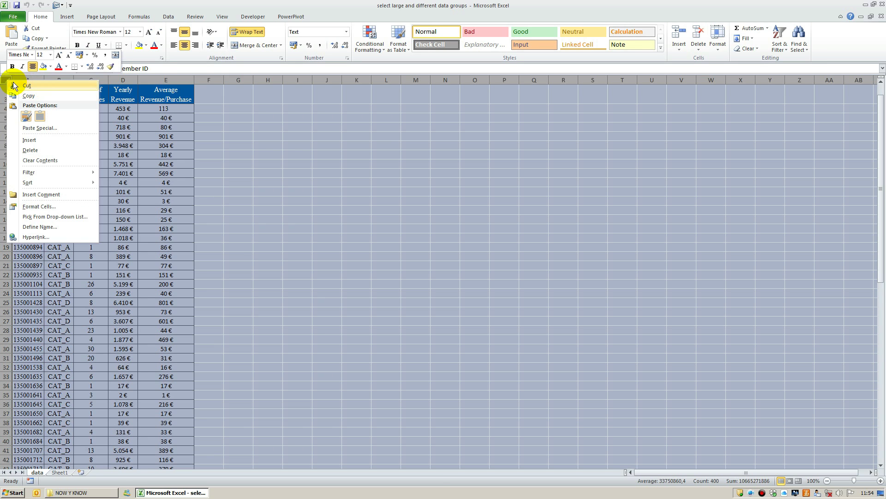
{"action": "left_click", "coordinate": [14, 85]}
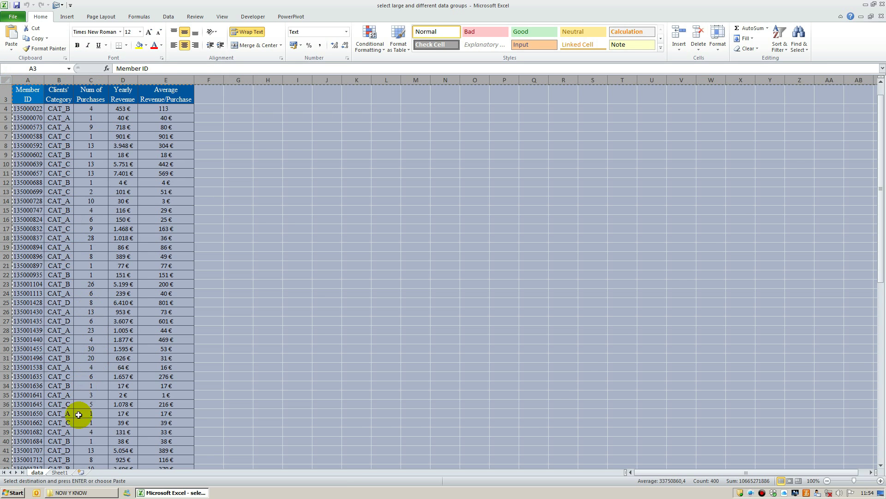
- Insert Sheet2, select all of it, paste the copied worksheet, then deselect
{"action": "left_click", "coordinate": [79, 471]}
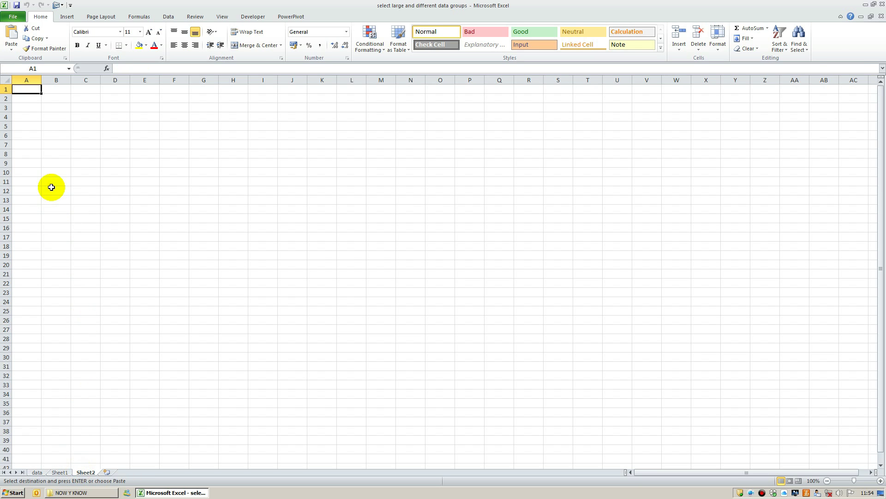
{"action": "left_click", "coordinate": [8, 80]}
{"action": "right_click", "coordinate": [7, 80]}
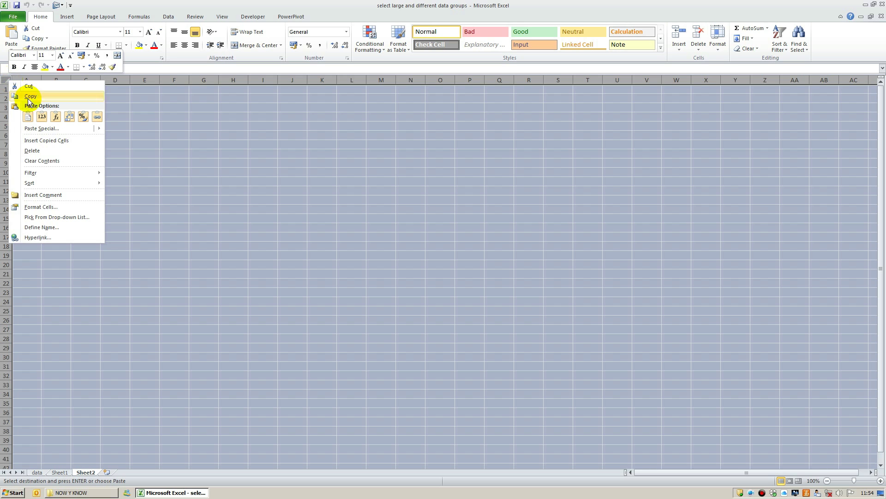
{"action": "left_click", "coordinate": [27, 117]}
{"action": "left_click", "coordinate": [350, 229]}
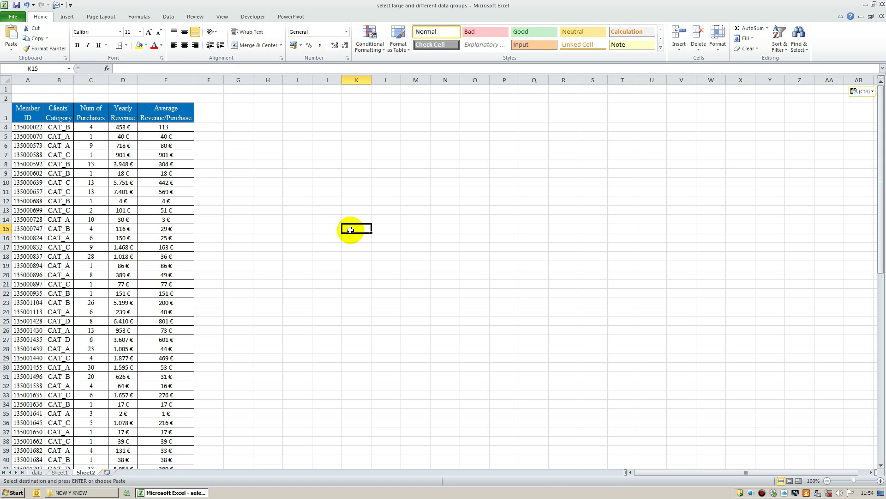